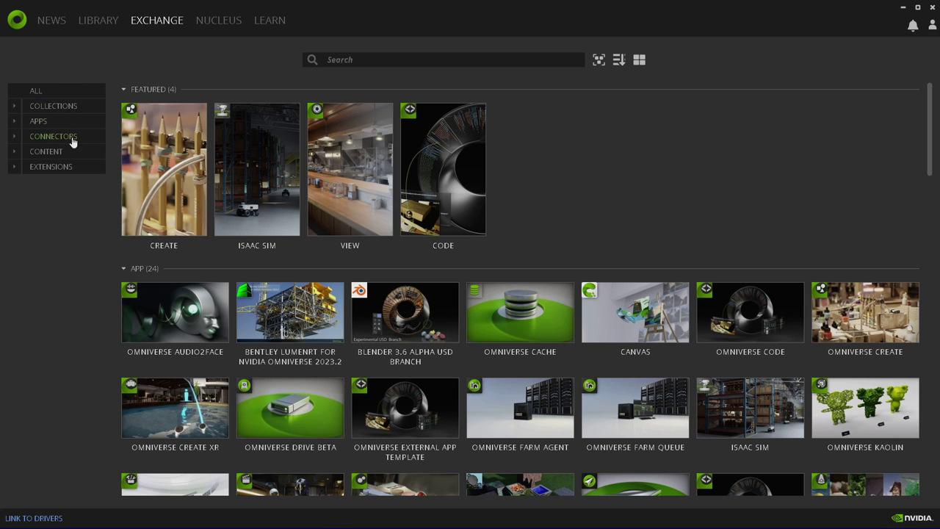
# Filter the Exchange to Apps and open the Blender 3.6 Alpha USD Branch page.
pyautogui.click(52, 122)
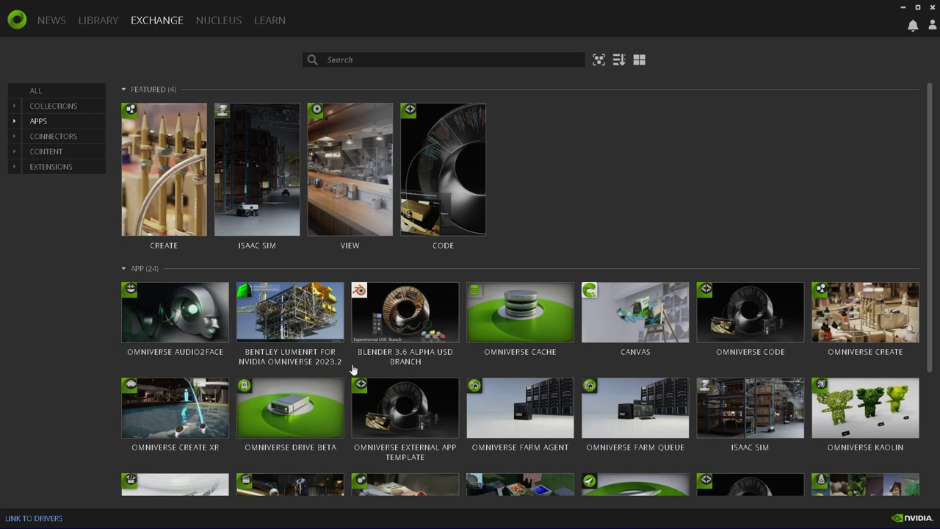
pyautogui.scroll(-1, 326, 335)
pyautogui.scroll(-2, 325, 335)
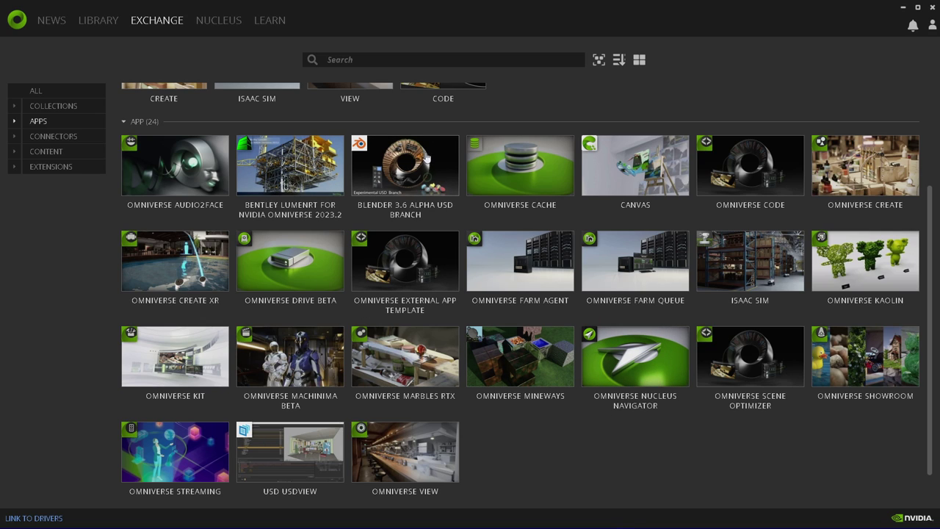
pyautogui.click(431, 159)
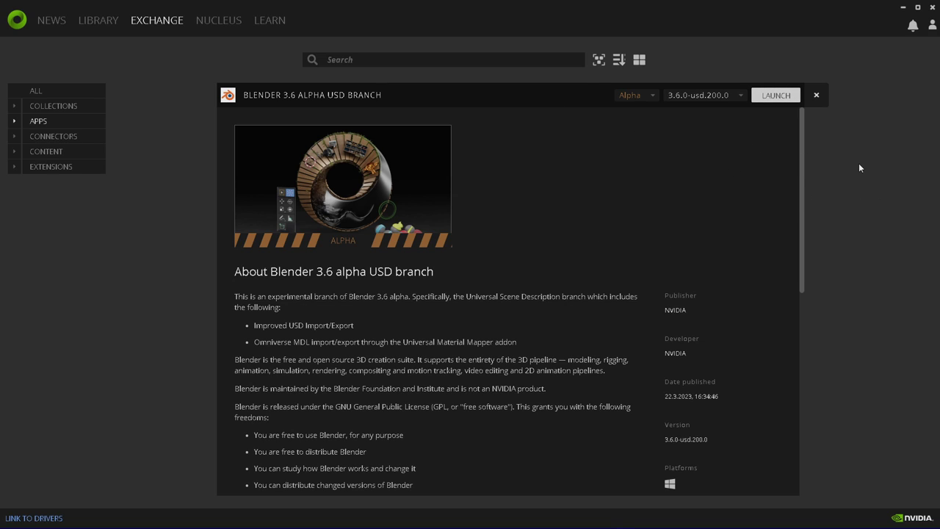
# Launch Blender 3.6 Alpha USD Branch (3.6.0-usd.200.0) to open its default cube scene.
pyautogui.click(775, 95)
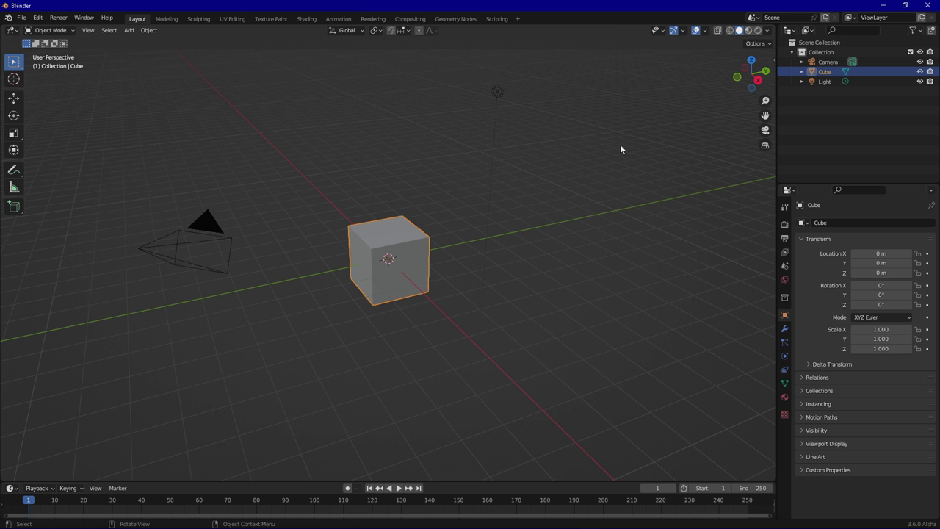
# Open Blender's Preferences on the Add-ons section with the Testing filter enabled.
pyautogui.click(21, 18)
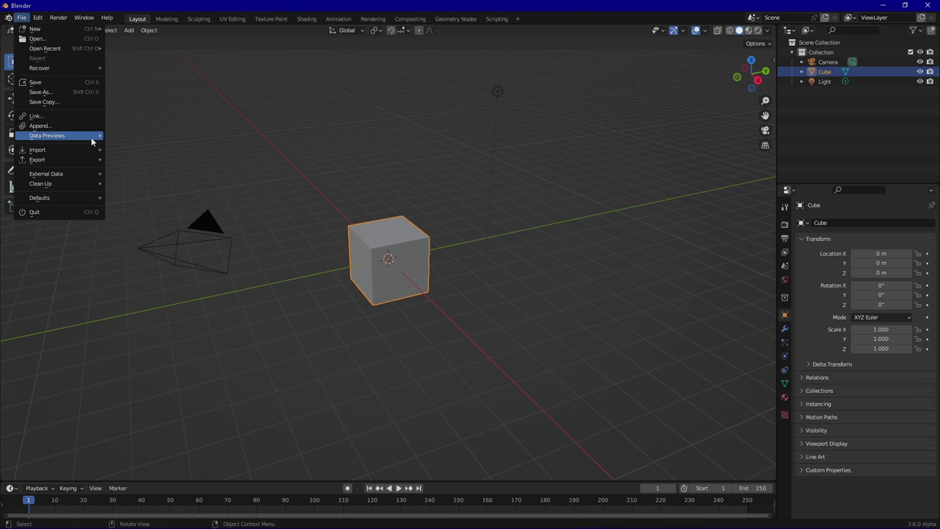
pyautogui.click(37, 18)
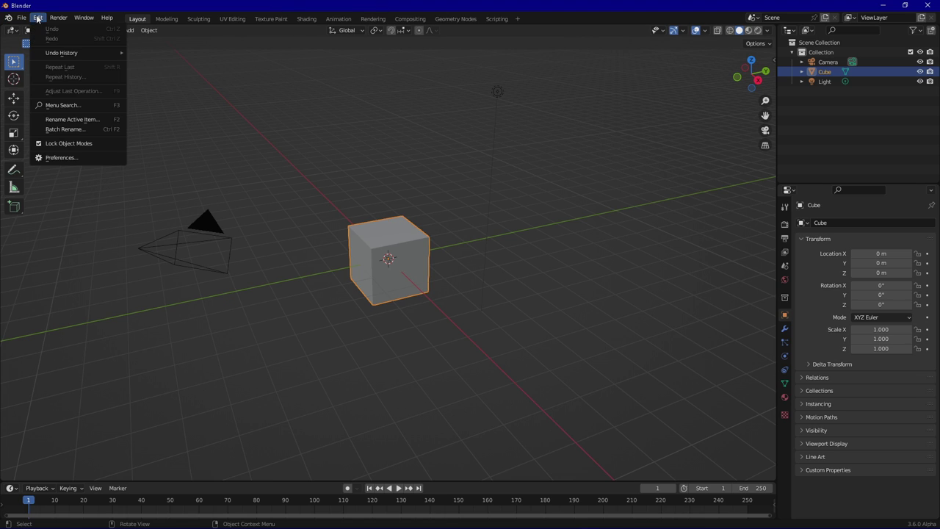
pyautogui.click(75, 157)
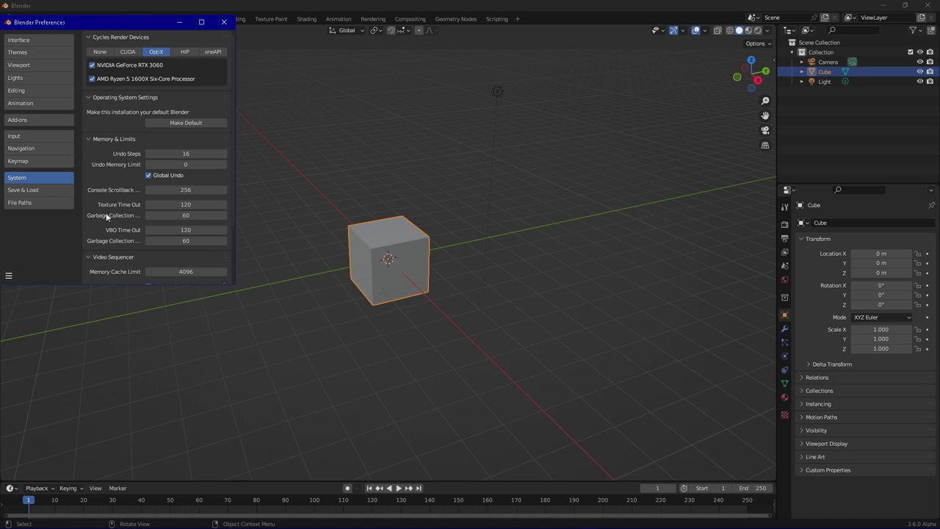
pyautogui.click(48, 119)
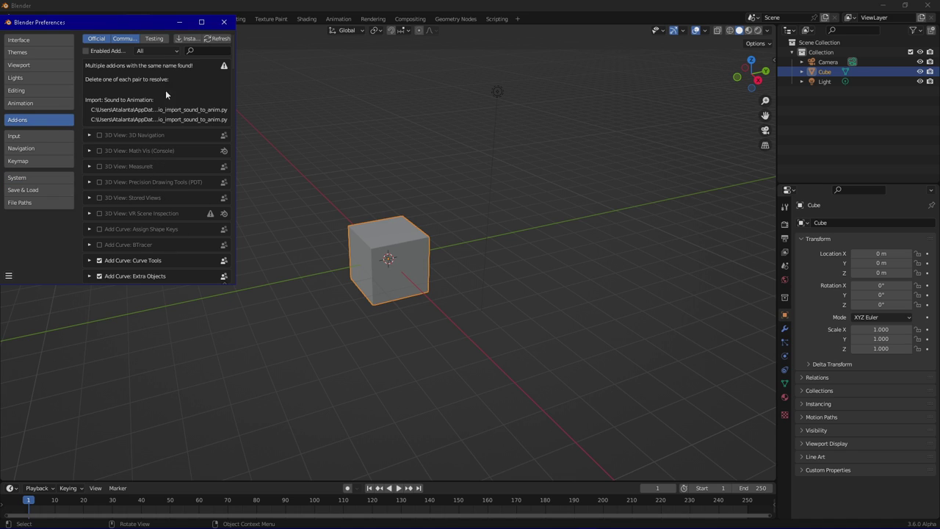
pyautogui.click(159, 39)
# Scroll the add-on list down to Render: AI Render - Stable Diffusion.
pyautogui.scroll(-7, 180, 185)
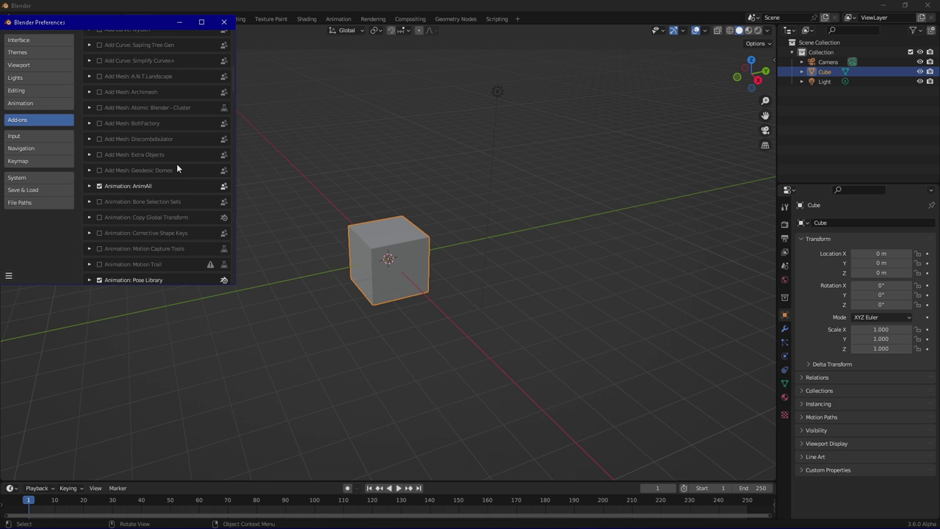
pyautogui.scroll(-8, 177, 164)
pyautogui.scroll(-2, 180, 159)
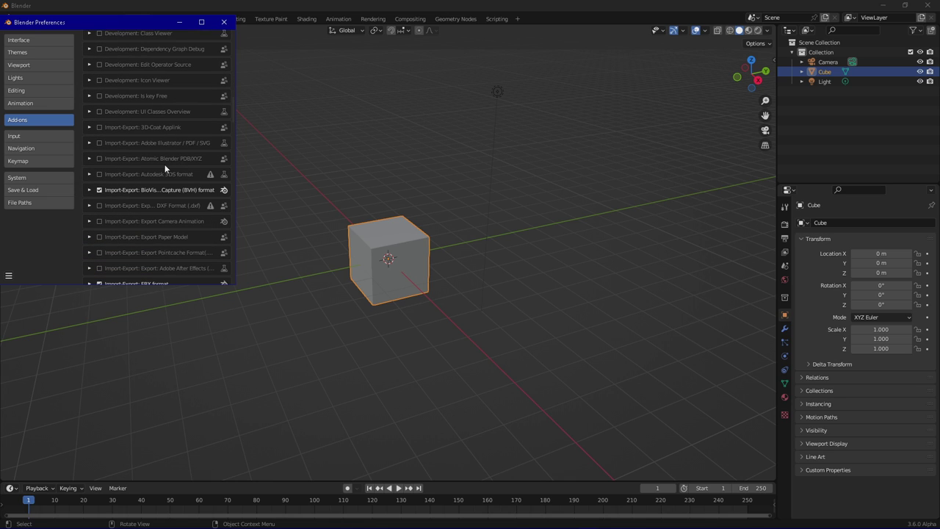
pyautogui.scroll(-7, 172, 191)
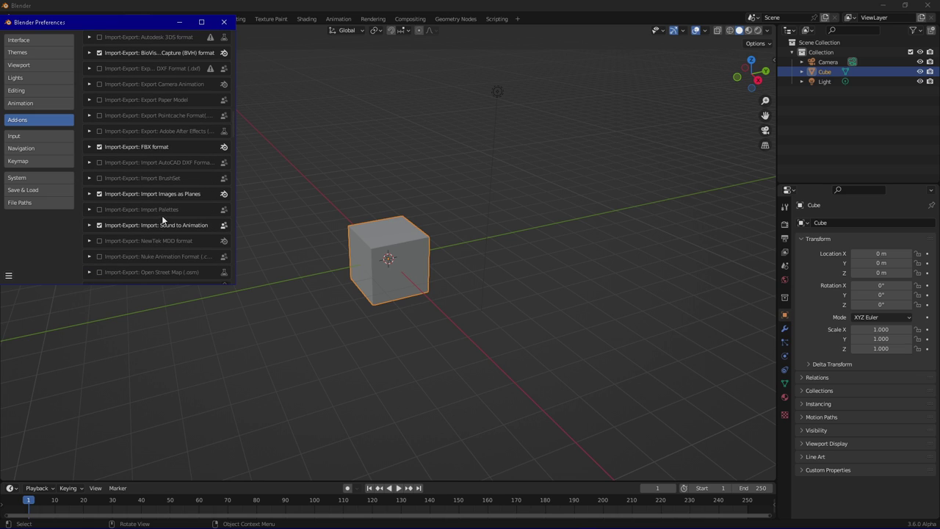
pyautogui.scroll(-3, 193, 195)
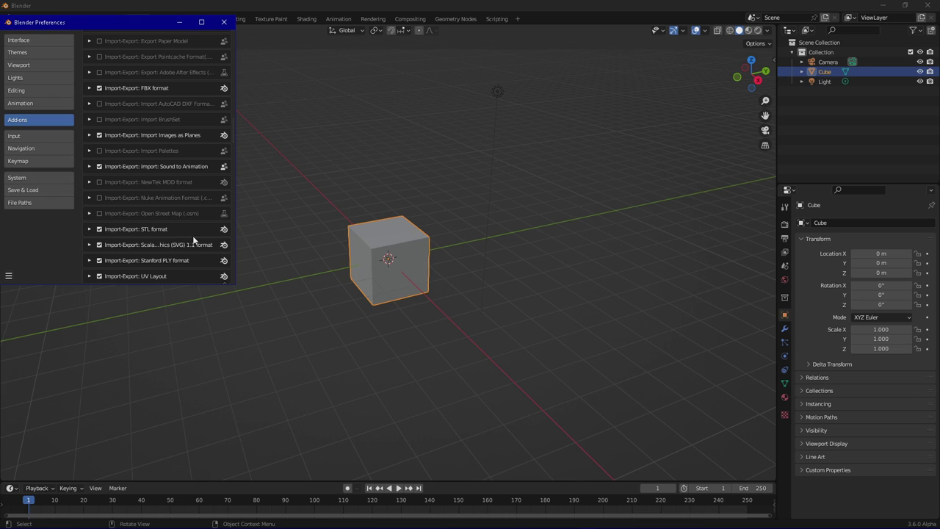
pyautogui.scroll(-1, 197, 248)
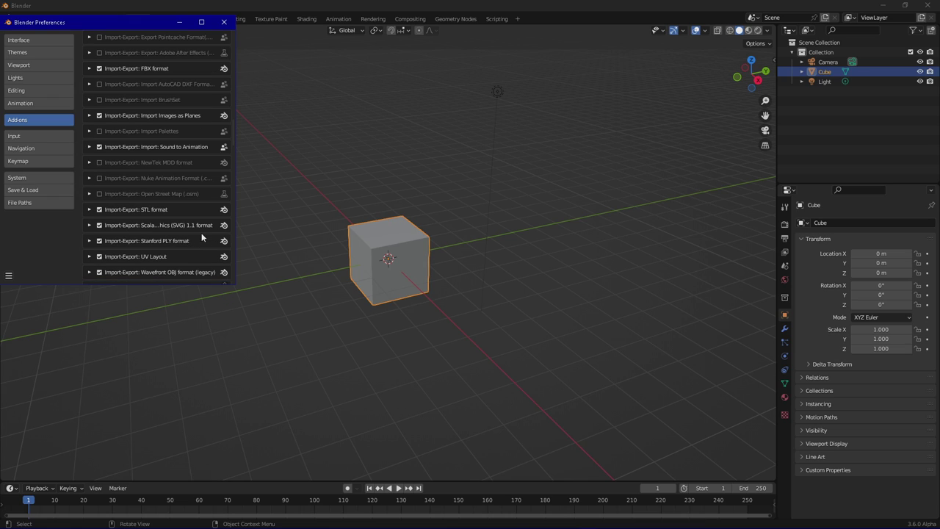
pyautogui.scroll(-2, 196, 243)
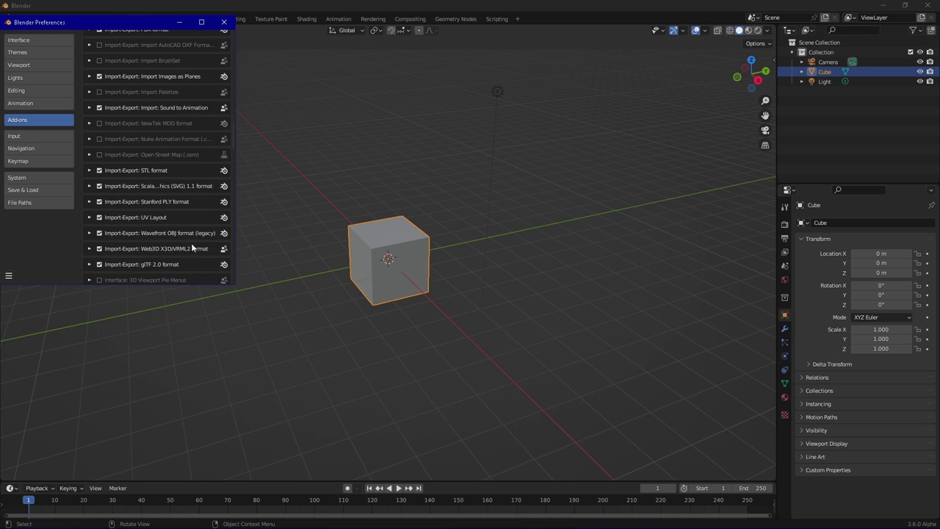
pyautogui.scroll(-2, 191, 246)
pyautogui.scroll(-8, 190, 221)
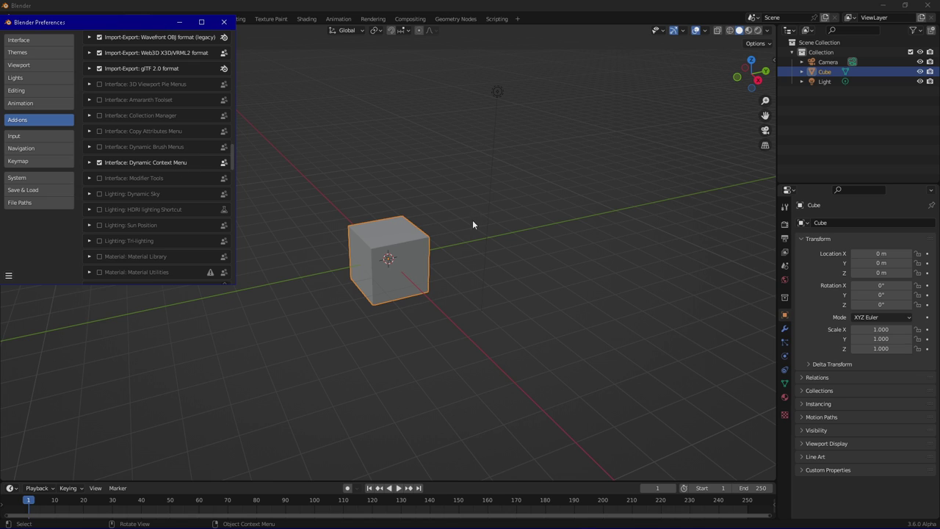
pyautogui.scroll(-8, 182, 207)
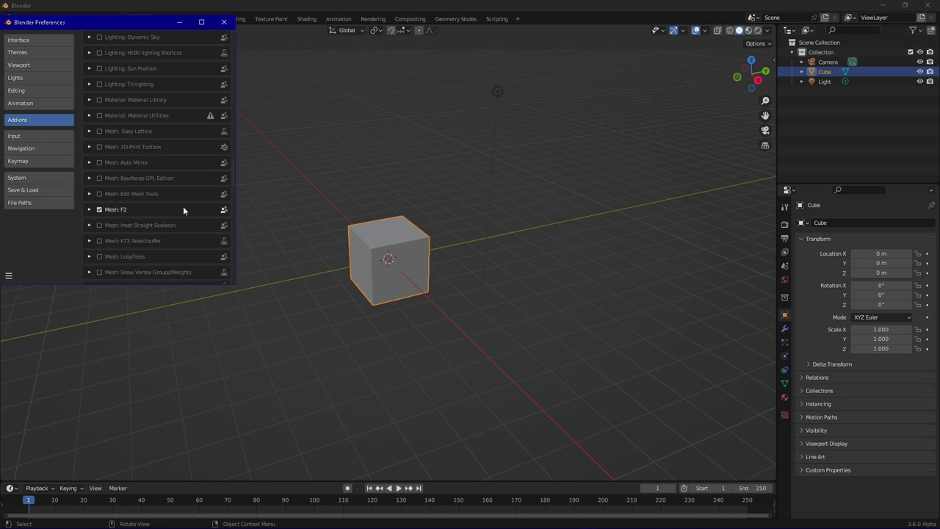
pyautogui.scroll(-4, 185, 210)
pyautogui.scroll(-15, 186, 213)
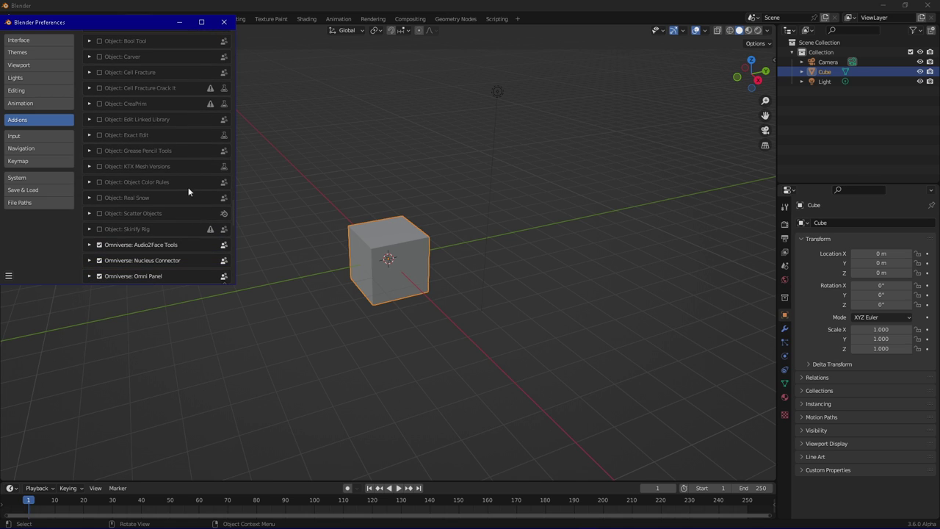
pyautogui.scroll(-5, 189, 206)
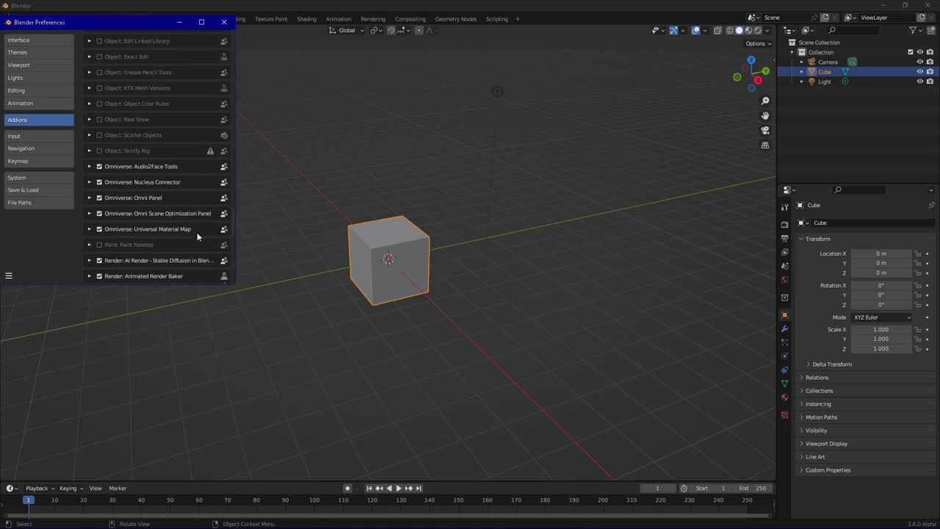
pyautogui.scroll(-5, 190, 246)
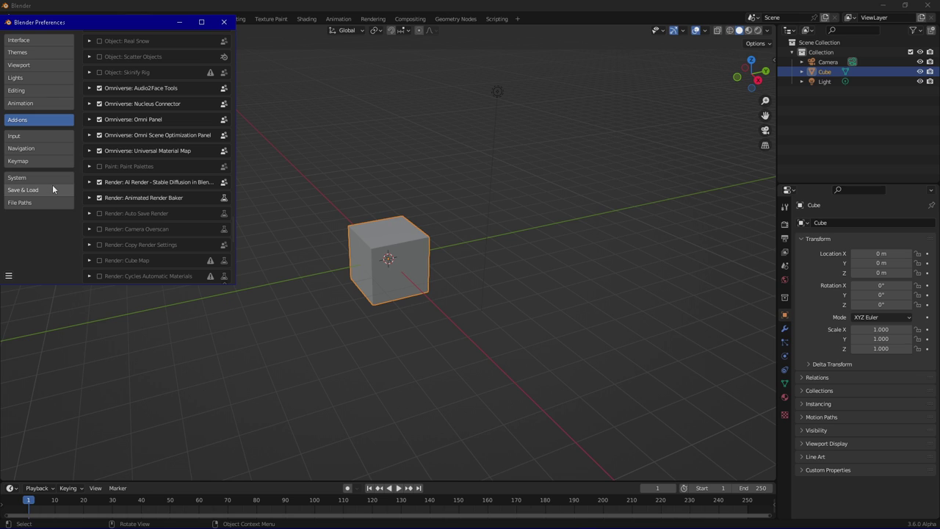
# Expand the AI Render add-on entry in a widened Preferences window and review its settings.
pyautogui.click(90, 182)
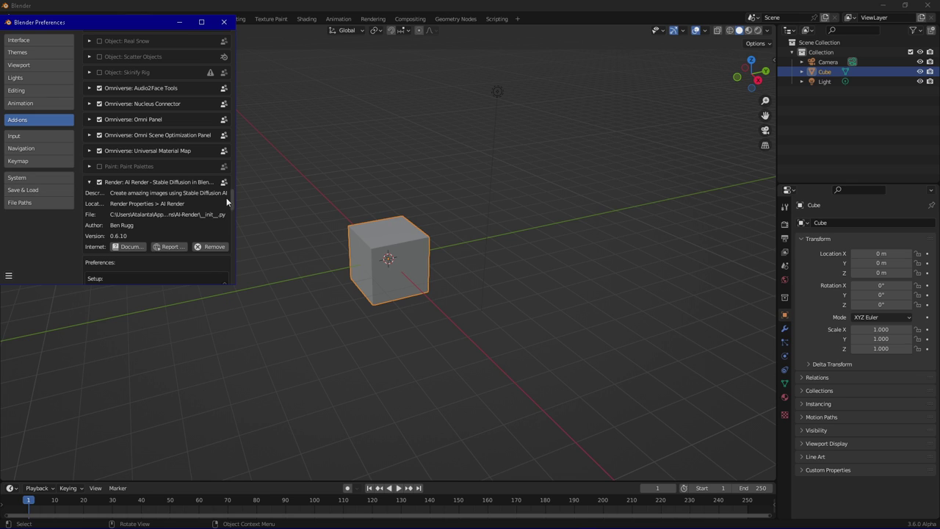
pyautogui.moveTo(238, 195); pyautogui.dragTo(528, 206)
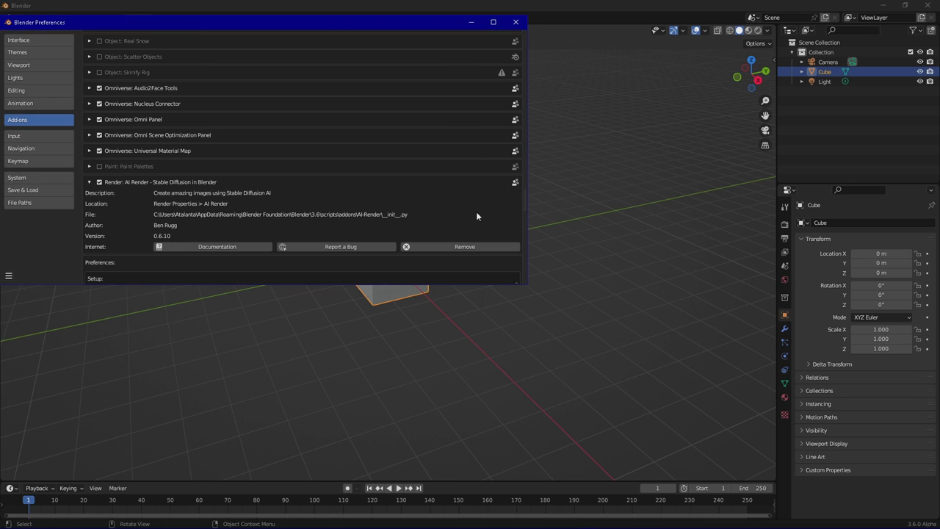
pyautogui.scroll(-3, 471, 192)
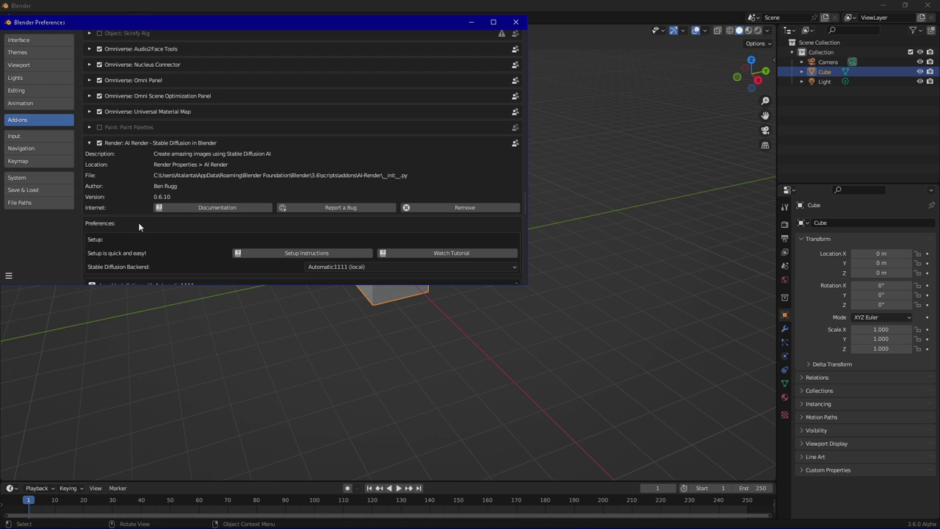
pyautogui.scroll(-1, 138, 222)
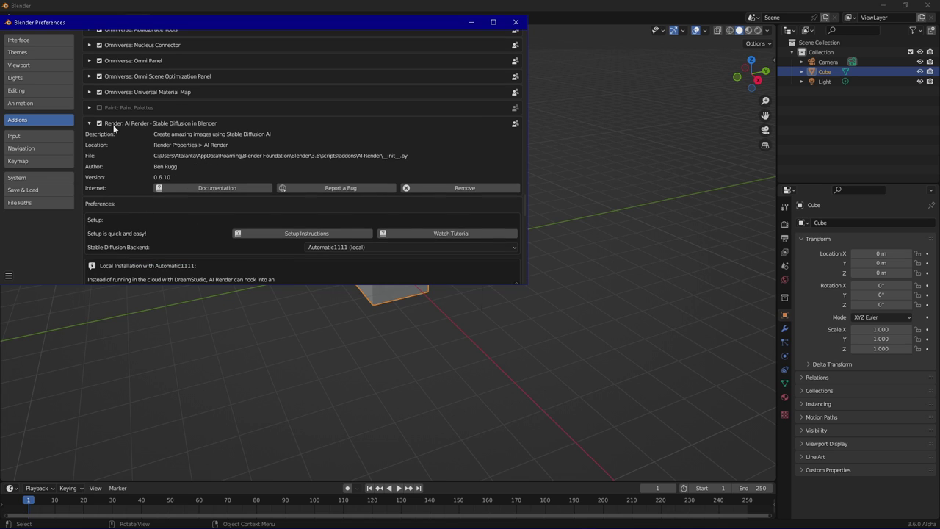
pyautogui.scroll(-4, 196, 187)
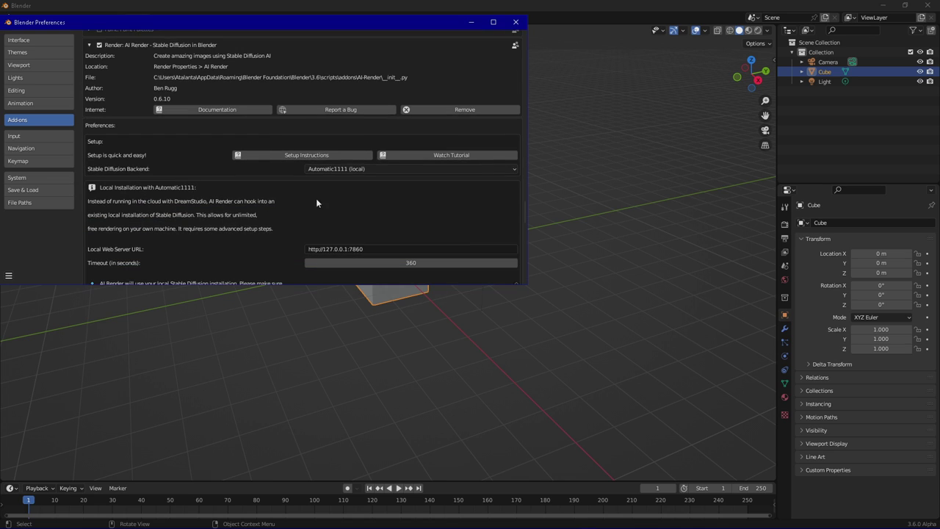
pyautogui.scroll(-3, 382, 202)
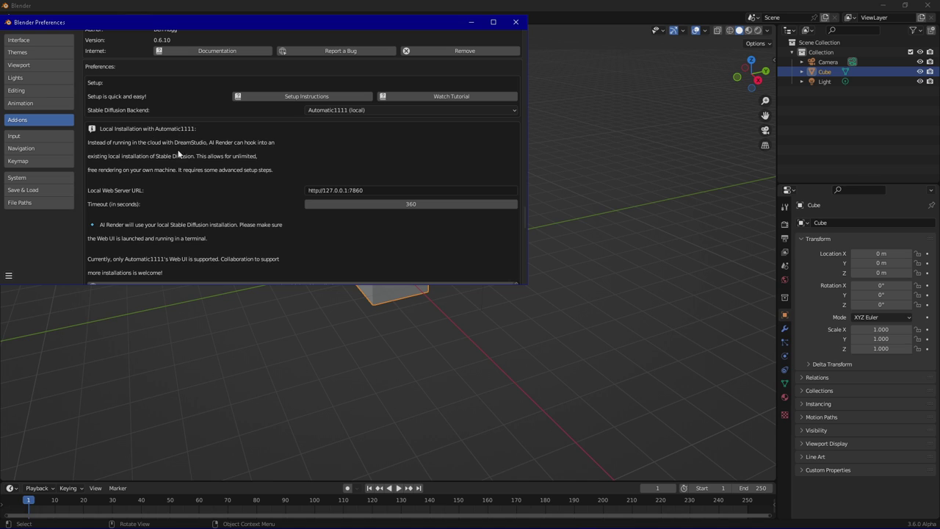
pyautogui.scroll(-3, 221, 199)
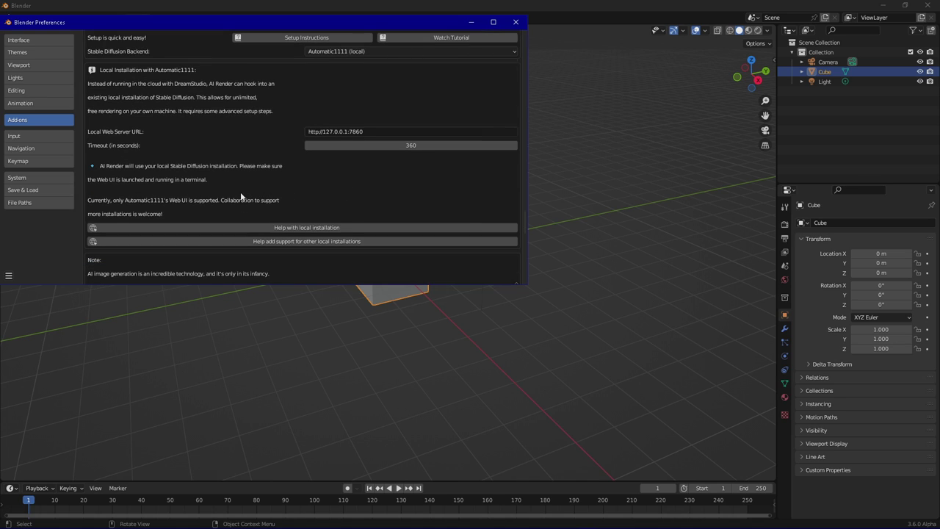
# Collapse the AI Render add-on entry and close the Preferences window.
pyautogui.scroll(5, 237, 202)
pyautogui.scroll(7, 230, 209)
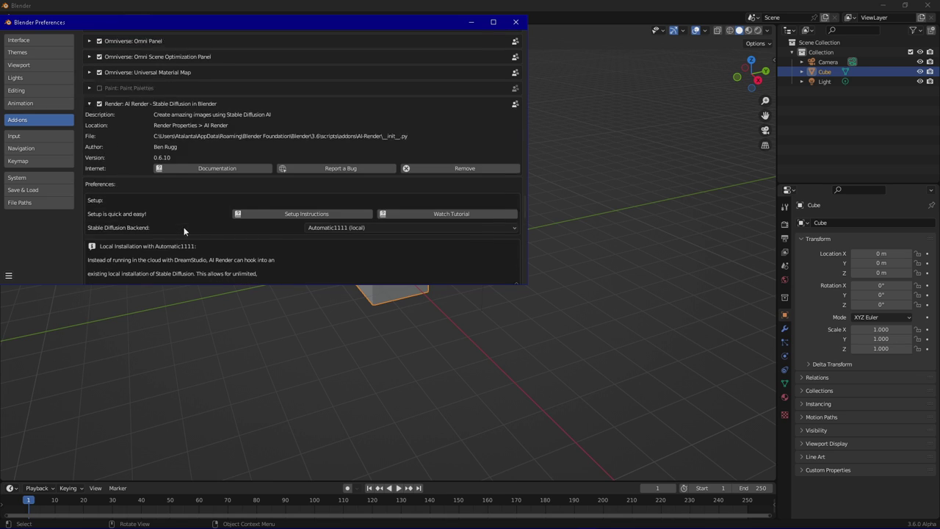
pyautogui.click(89, 162)
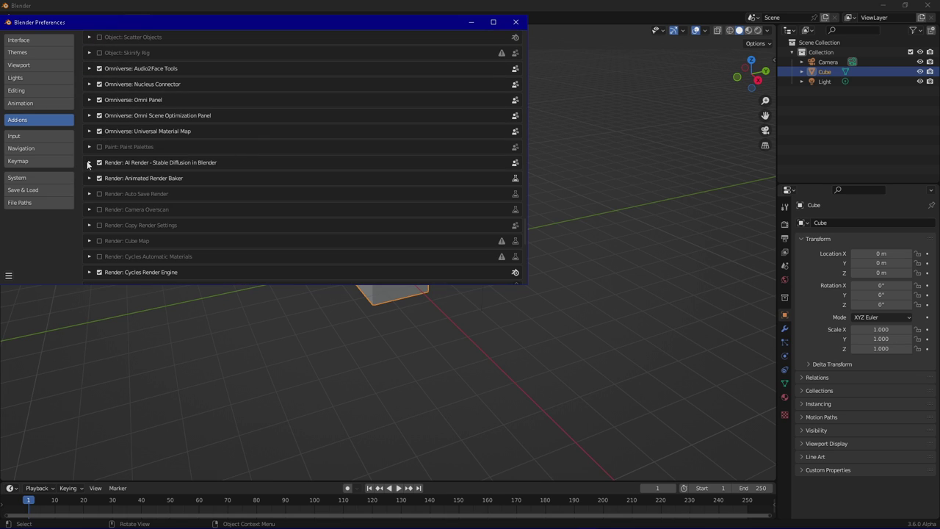
pyautogui.click(516, 22)
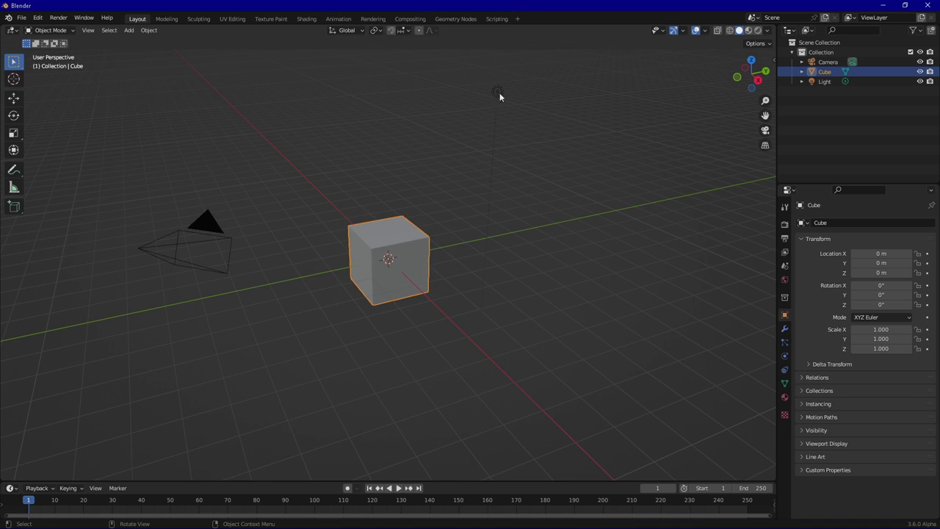
# Show the viewport sidebar's Edit tab and switch the Properties editor to the Render tab.
pyautogui.click(773, 60)
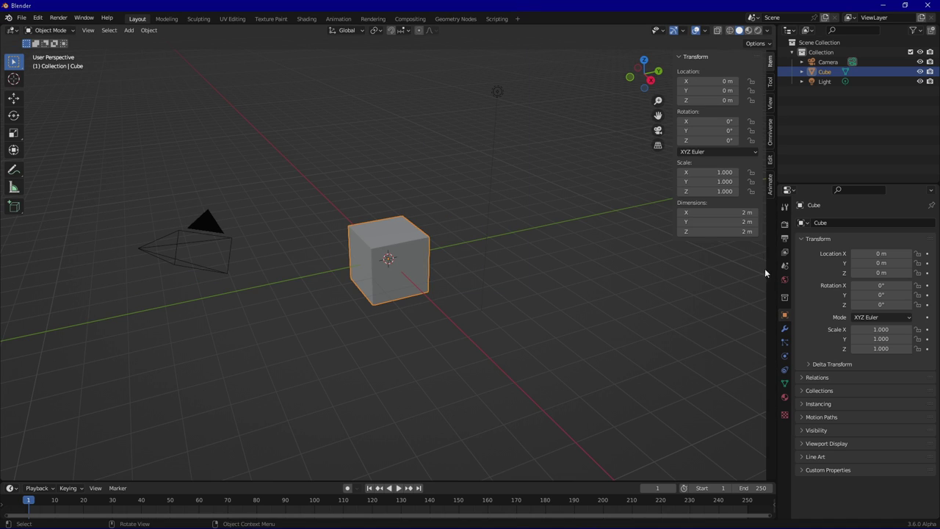
pyautogui.click(771, 160)
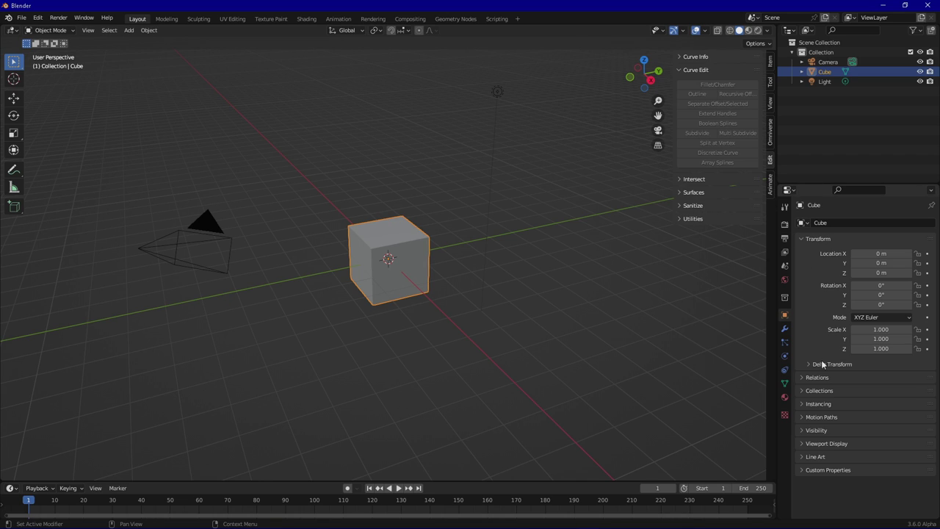
pyautogui.click(784, 239)
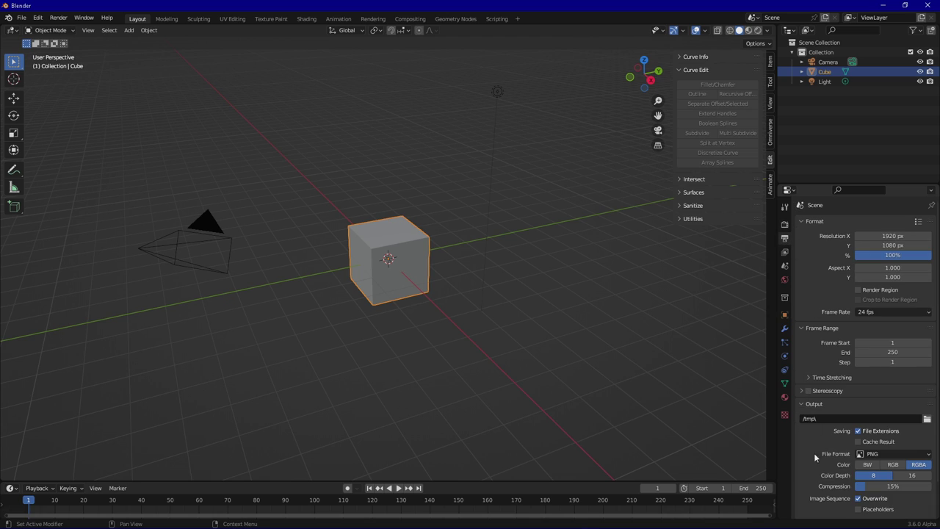
pyautogui.scroll(-2, 814, 453)
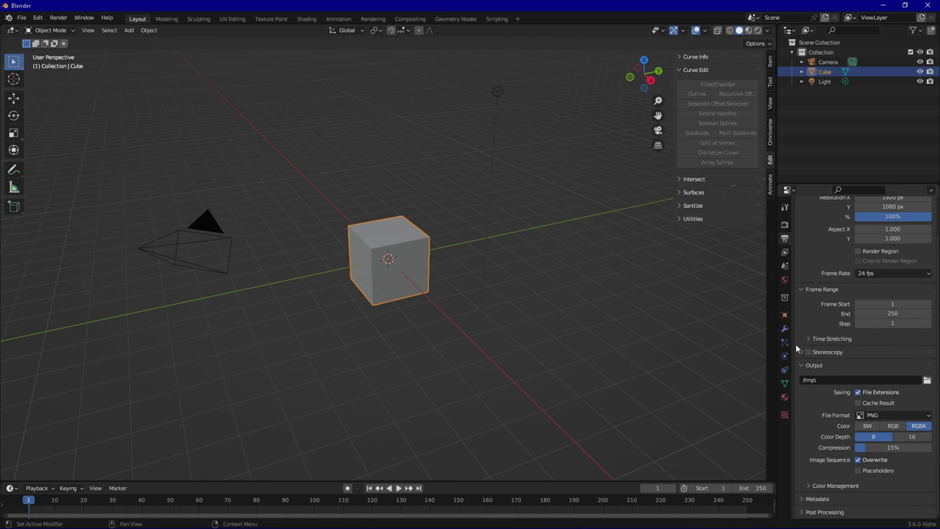
pyautogui.click(785, 252)
pyautogui.click(785, 224)
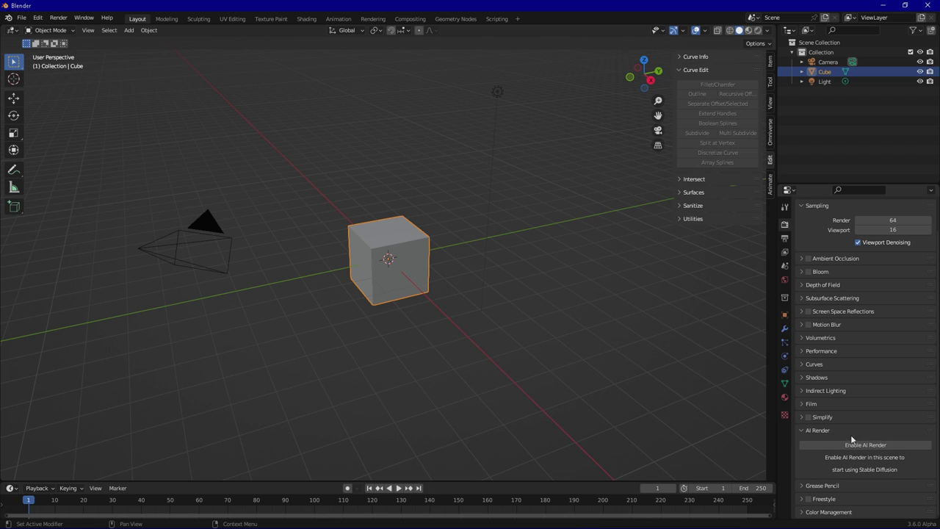
pyautogui.click(883, 445)
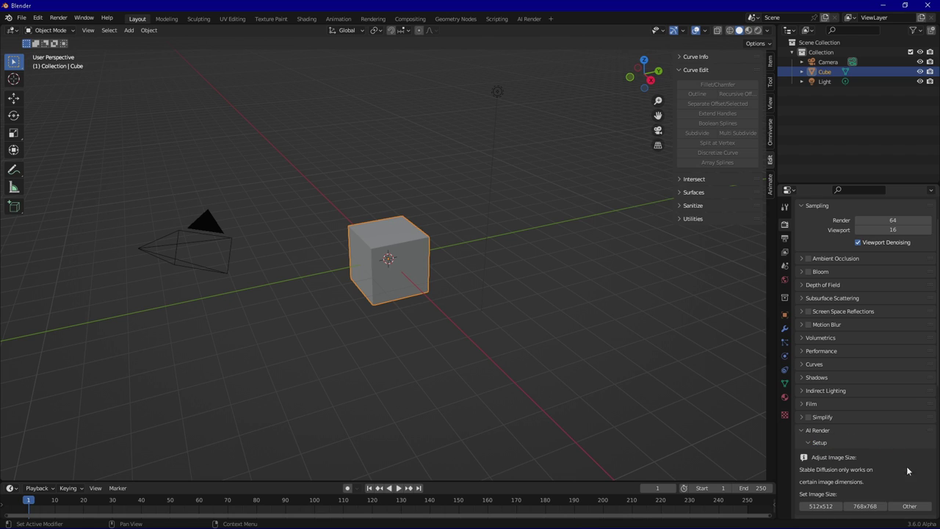
pyautogui.scroll(-5, 892, 485)
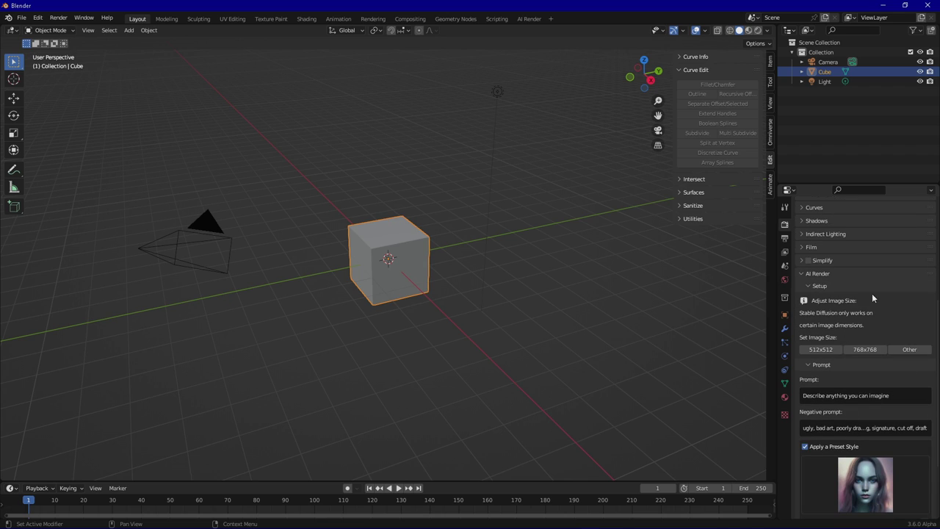
pyautogui.scroll(-2, 900, 334)
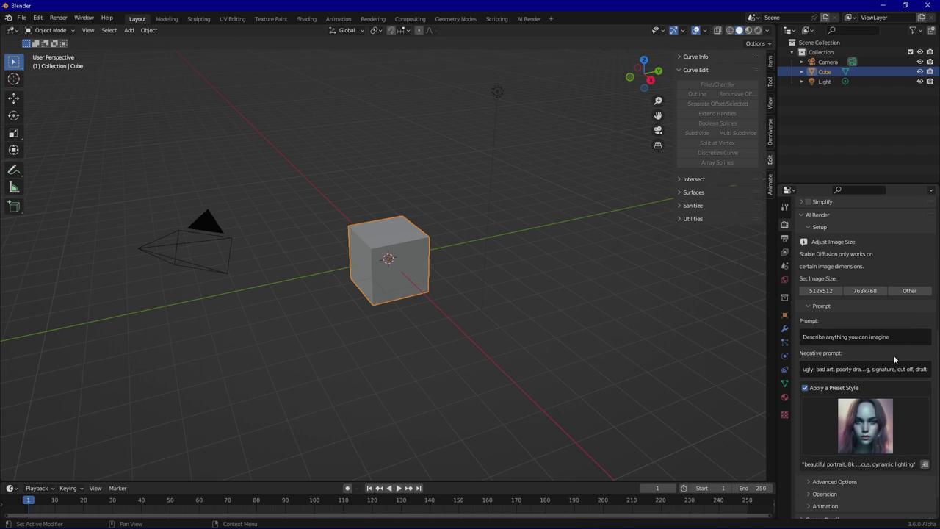
pyautogui.scroll(-1, 887, 349)
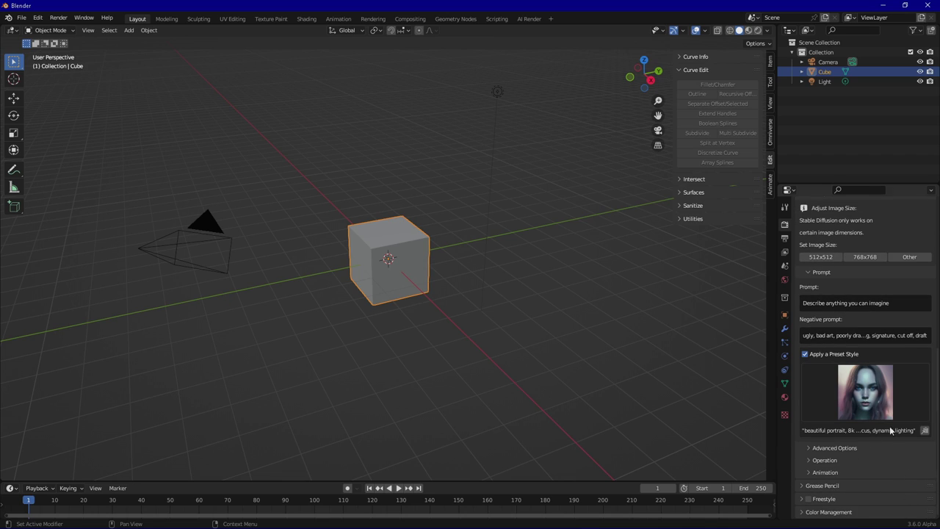
pyautogui.click(809, 448)
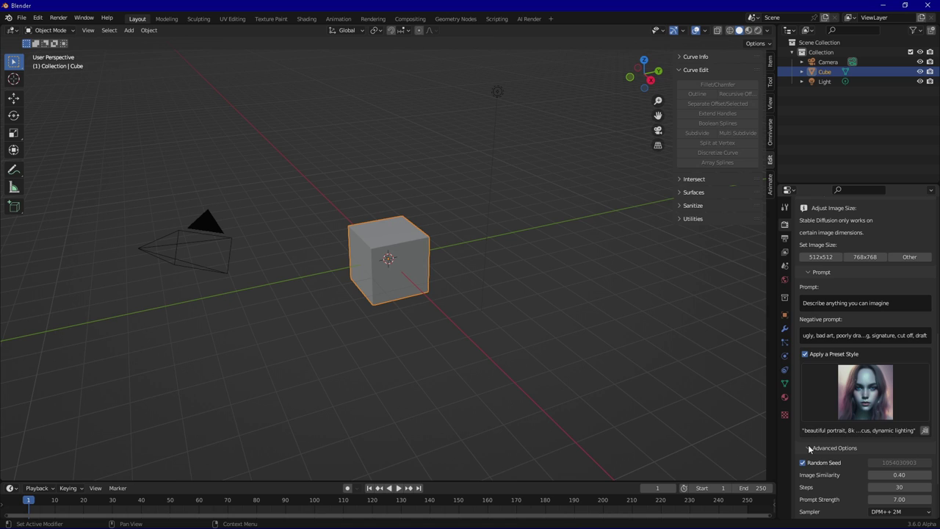
pyautogui.scroll(-2, 852, 445)
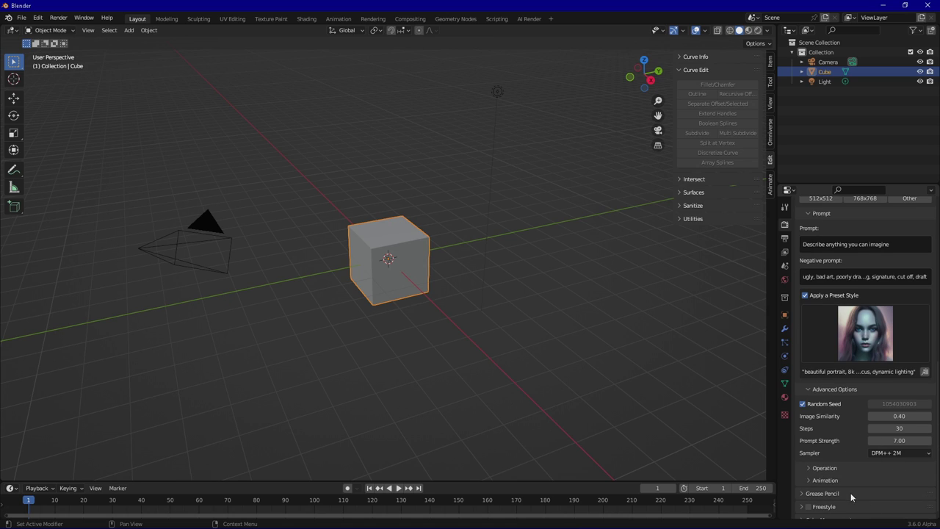
pyautogui.click(808, 391)
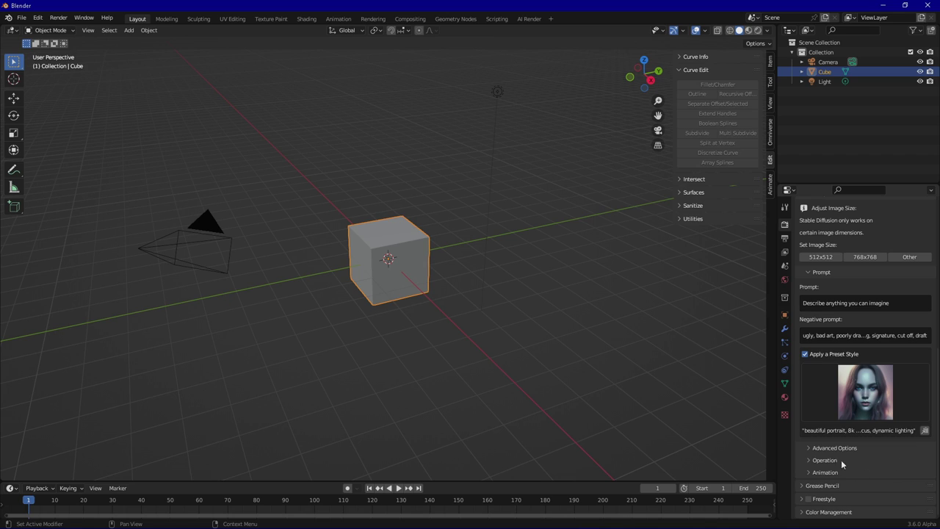
# Collapse AI Render's Animation, Prompt and Setup subpanels down to their headings.
pyautogui.click(806, 474)
pyautogui.scroll(-5, 915, 456)
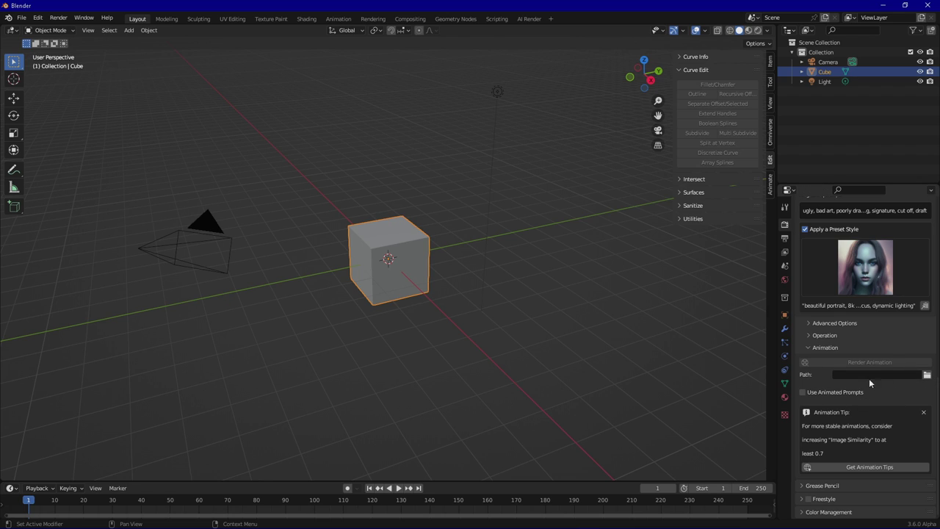
pyautogui.click(808, 347)
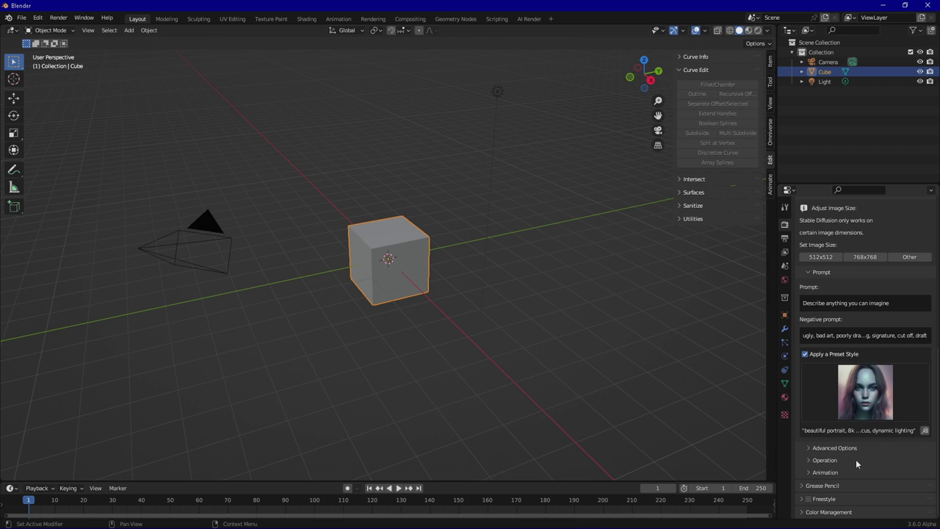
pyautogui.click(809, 273)
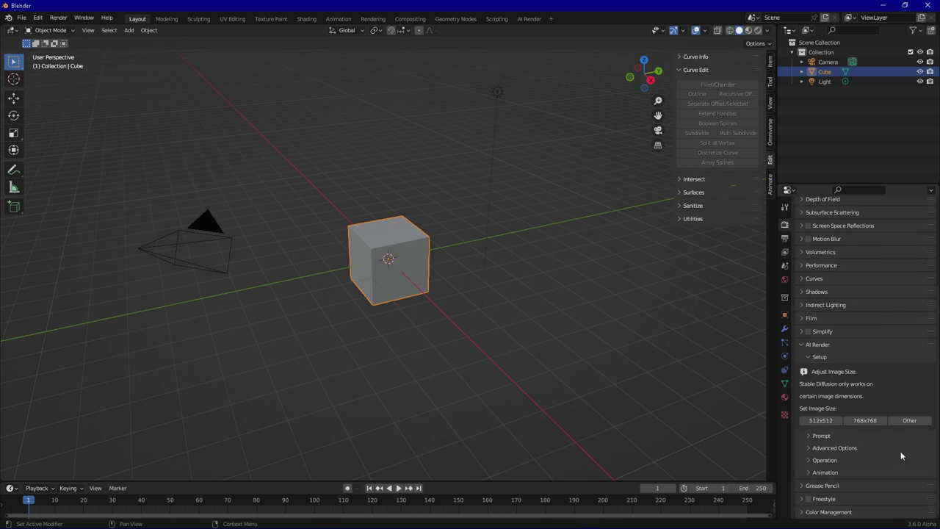
pyautogui.click(808, 359)
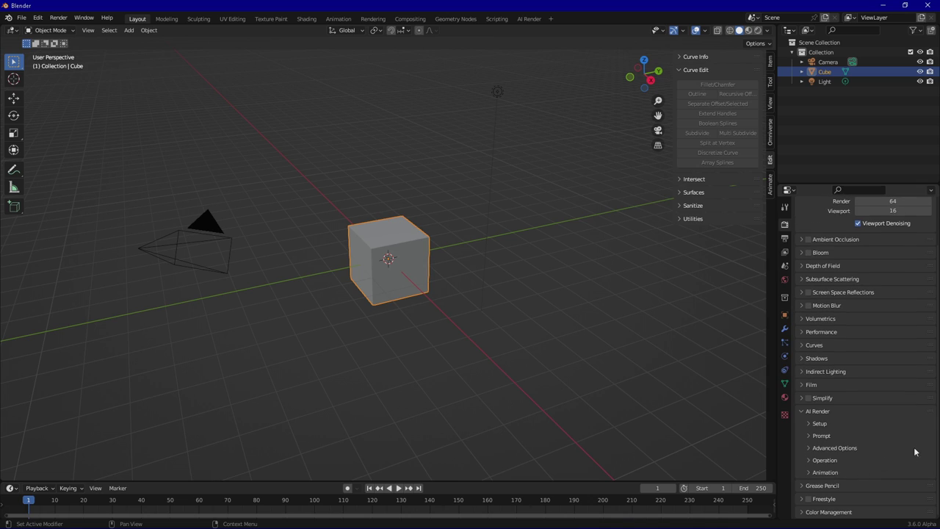